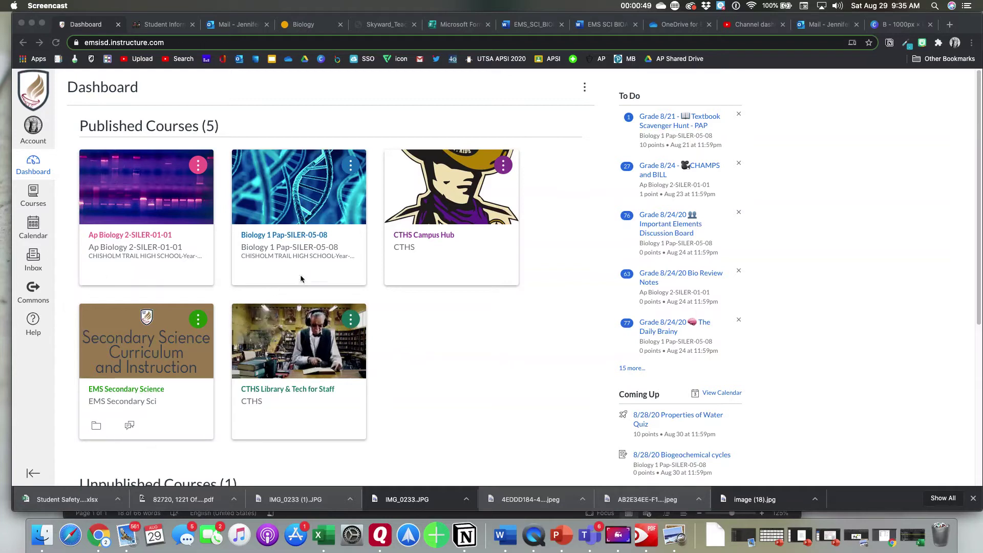
# - Set the Canvas dashboard to Card View
pyautogui.click(584, 95)
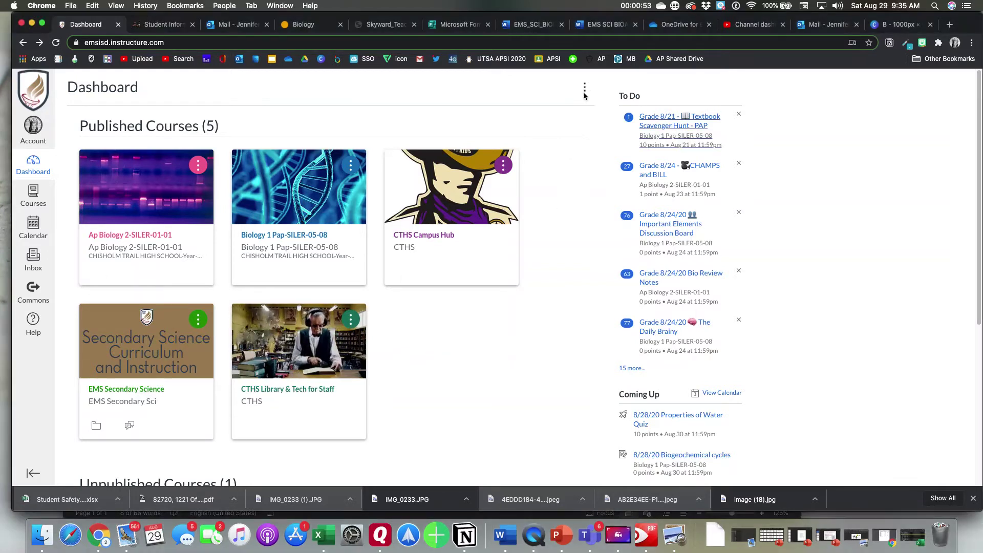
pyautogui.click(584, 91)
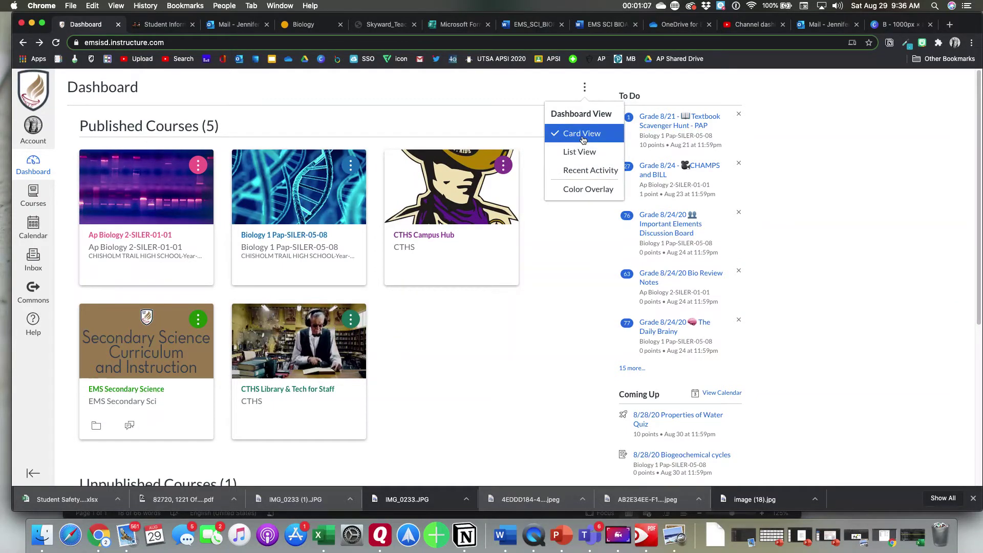
pyautogui.click(582, 134)
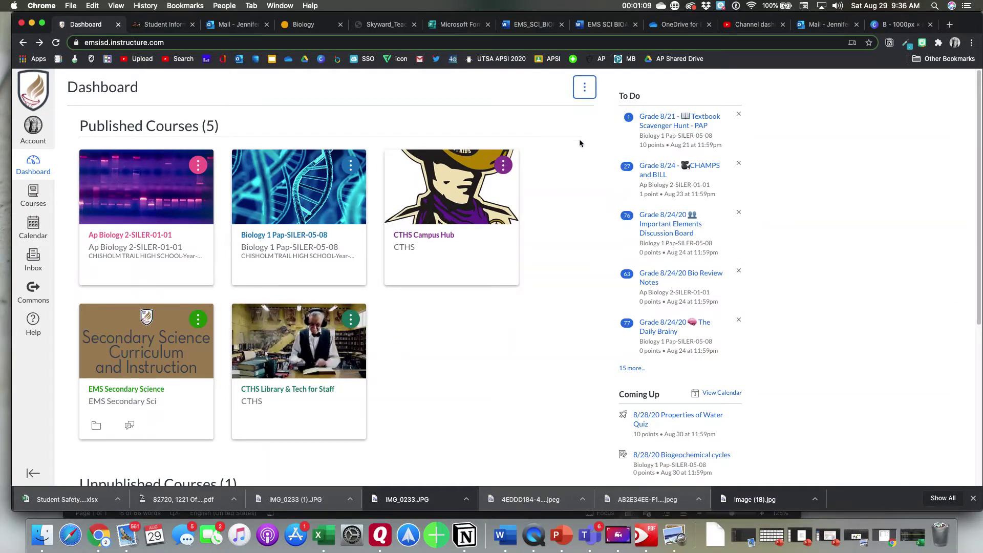
# - Check the list of courses, and open the Biology 1 Pap course to look over its home page and To Do list
pyautogui.click(23, 196)
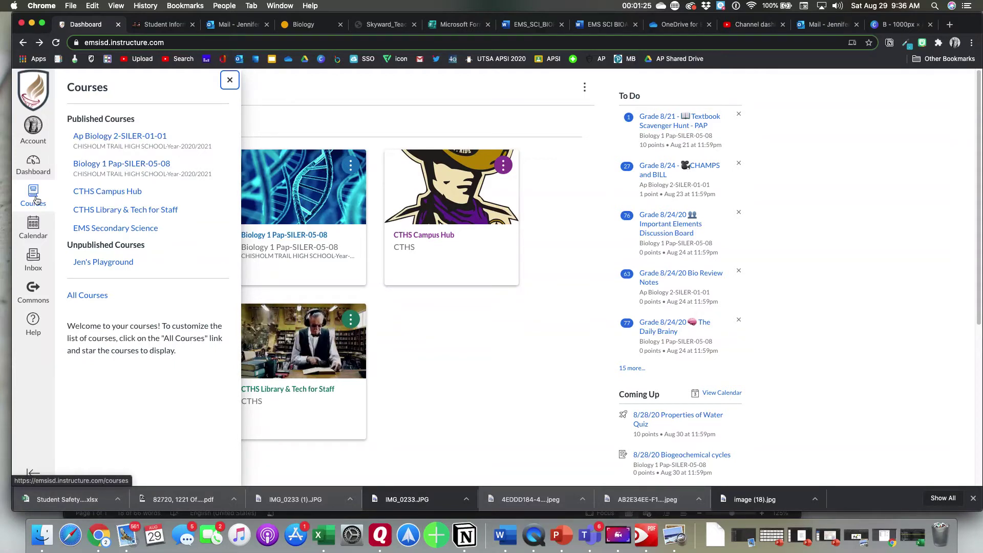
pyautogui.click(273, 129)
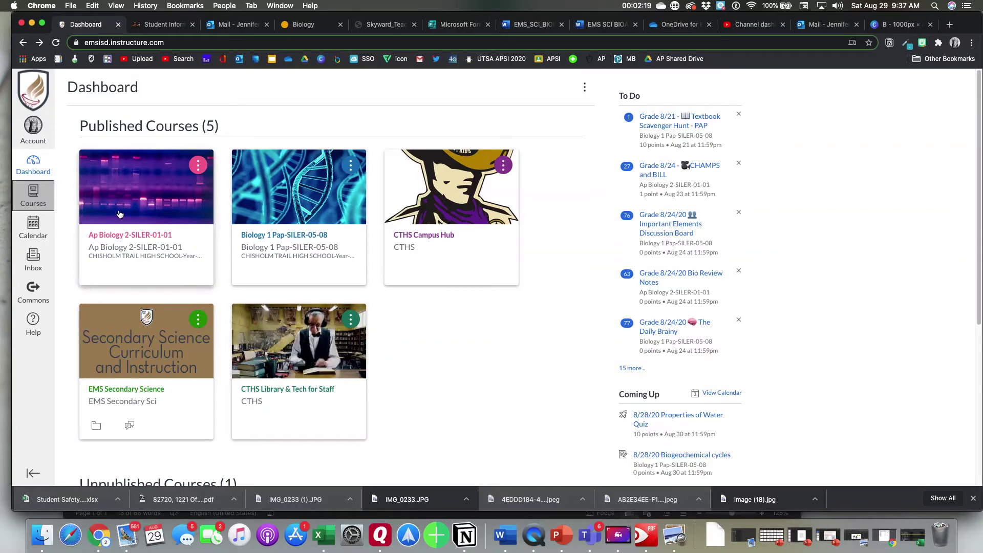
pyautogui.click(315, 263)
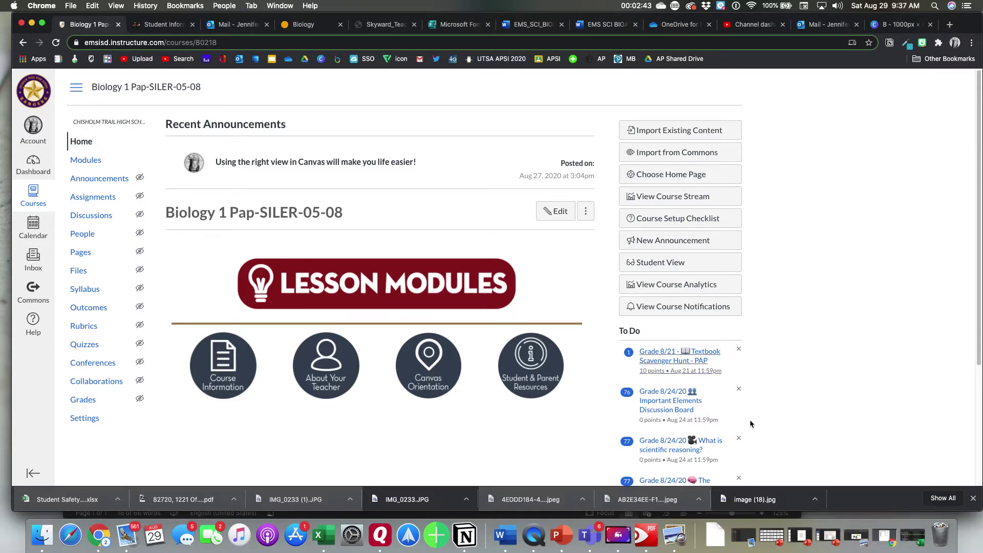
pyautogui.scroll(-2, 745, 422)
pyautogui.scroll(-2, 745, 425)
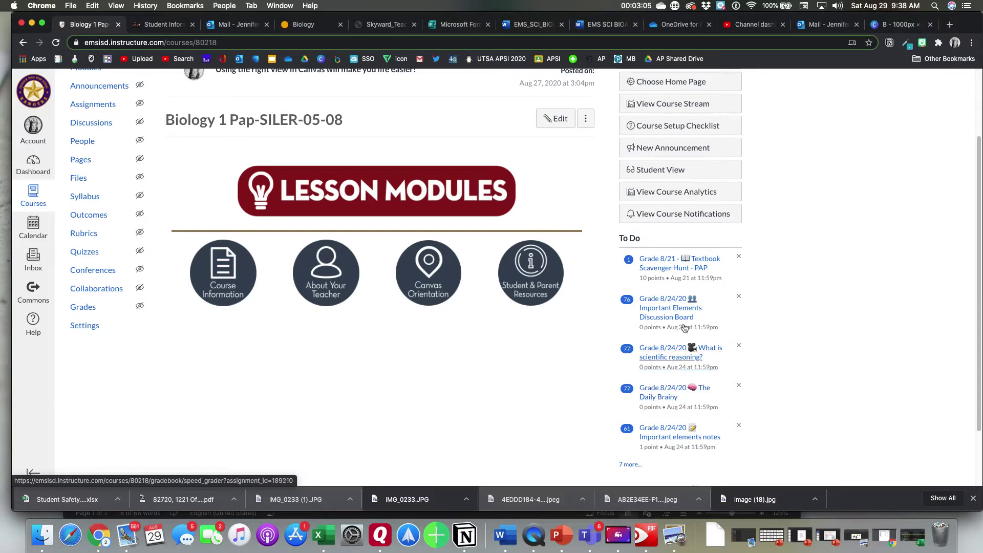
# - Open the Lesson Modules page from the course home and go to the Week of August 24 - 28 module
pyautogui.click(408, 199)
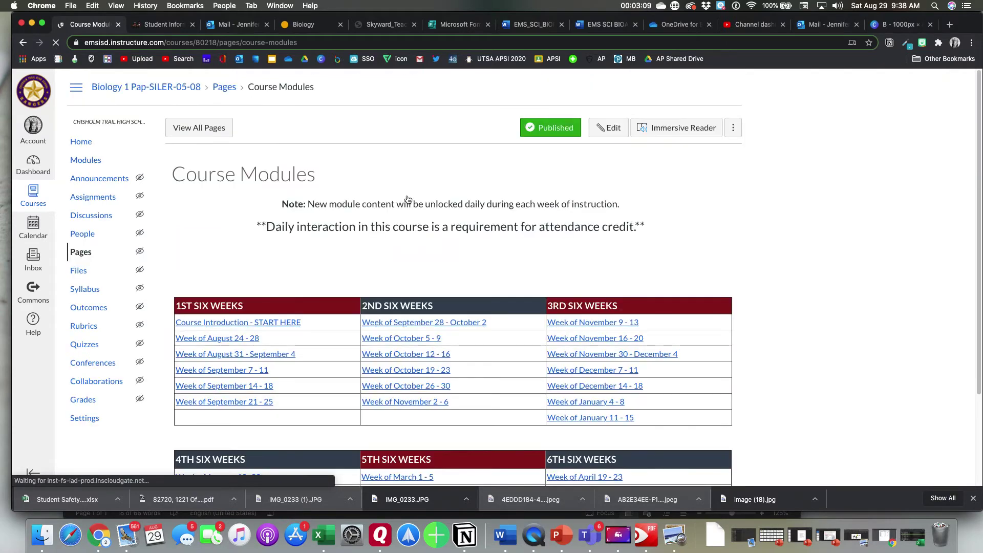
pyautogui.scroll(-1, 359, 299)
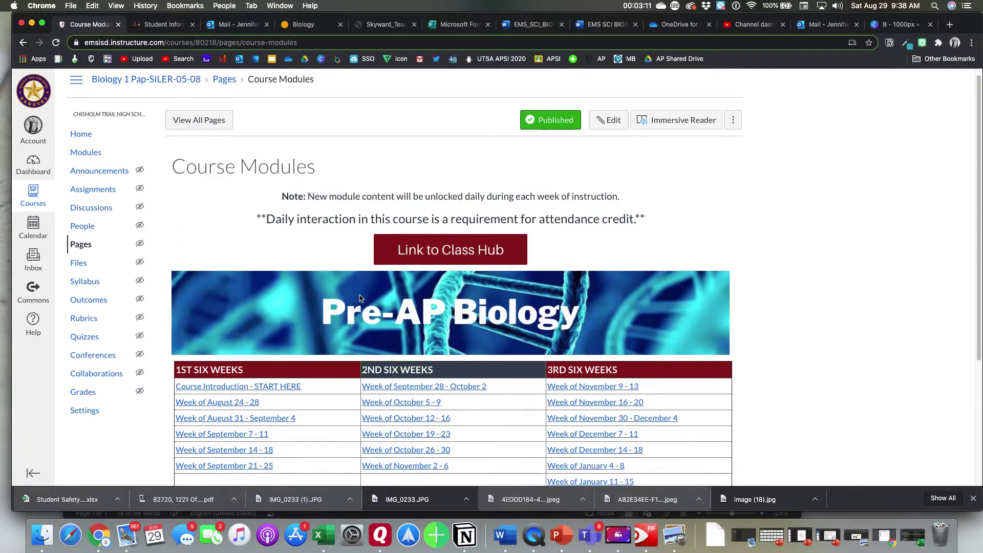
pyautogui.scroll(-3, 360, 299)
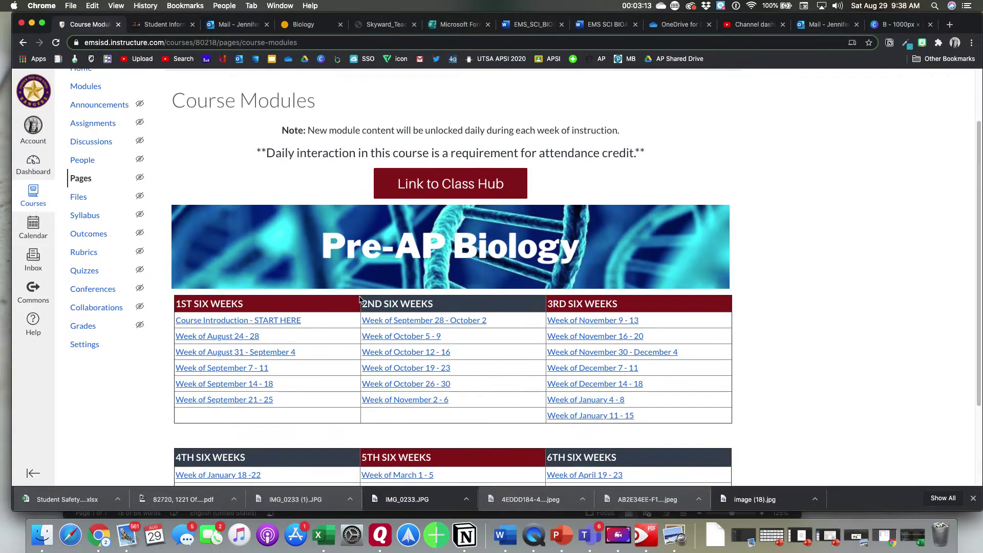
pyautogui.scroll(-2, 353, 302)
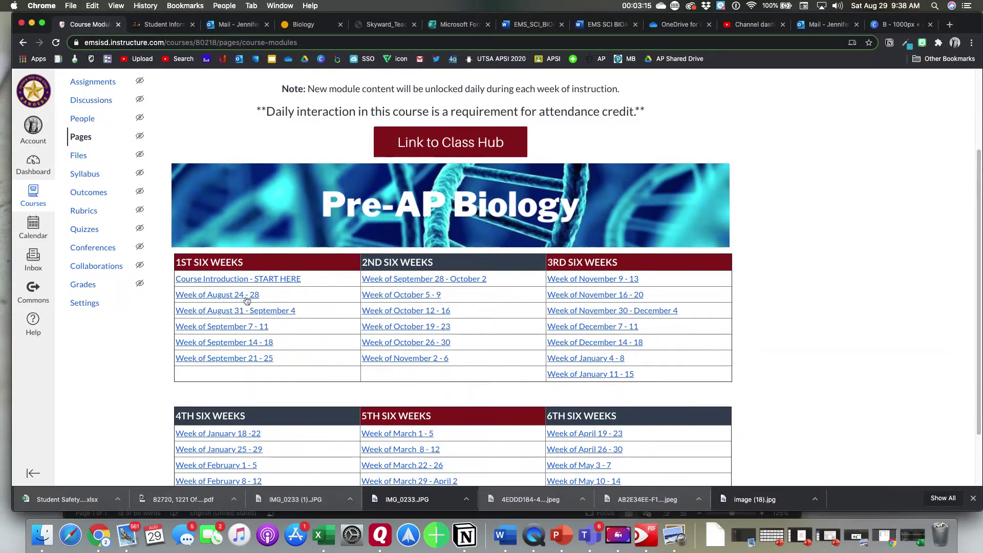
pyautogui.click(441, 328)
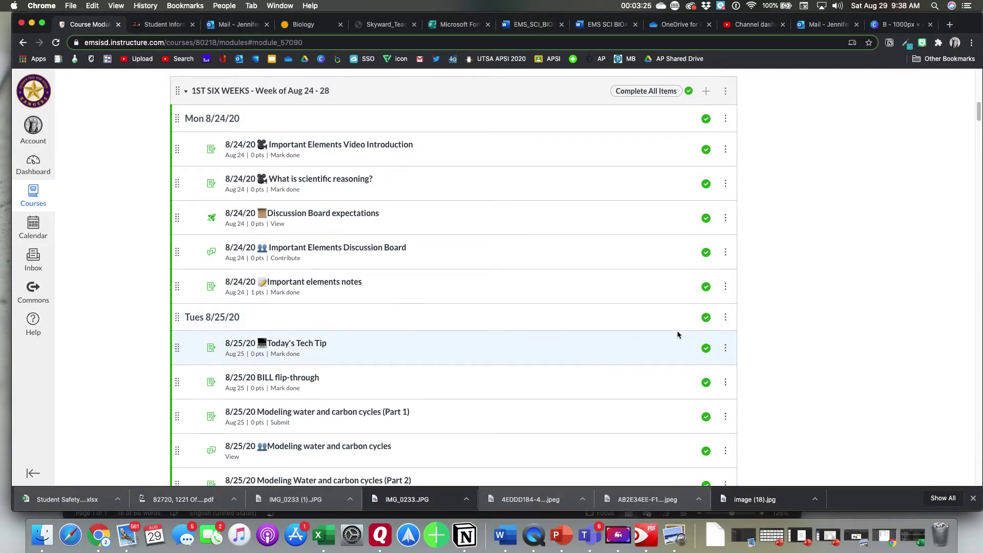
# - Review the pinned links module, the Course Introduction module and the start of the Week of Aug 24 - 28 module
pyautogui.scroll(10, 523, 211)
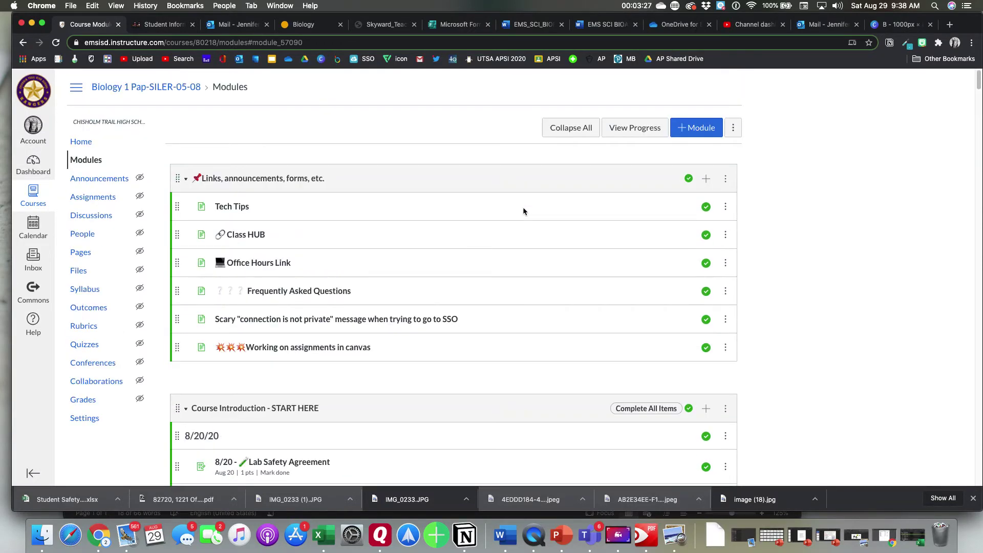
pyautogui.scroll(-2, 524, 211)
pyautogui.scroll(-3, 523, 211)
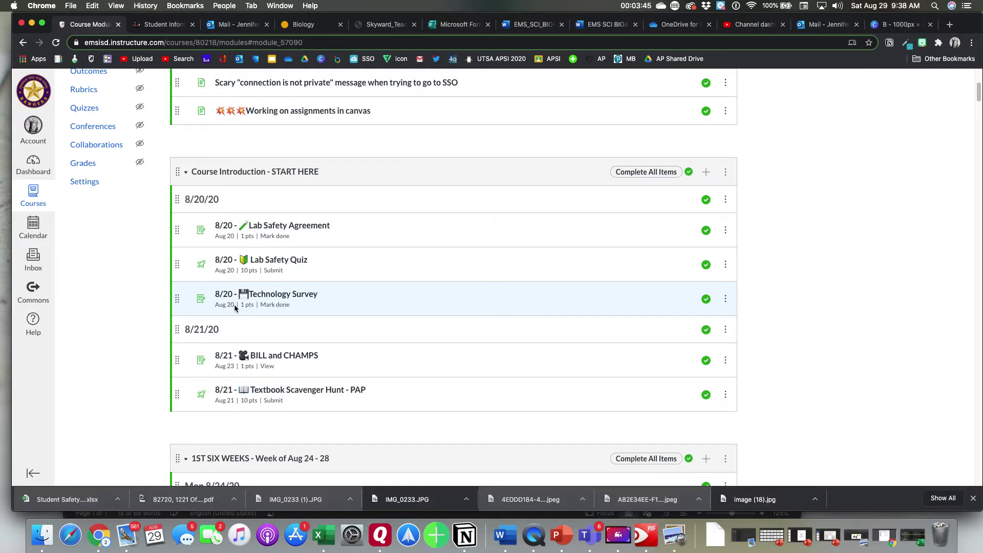
pyautogui.scroll(-1, 234, 305)
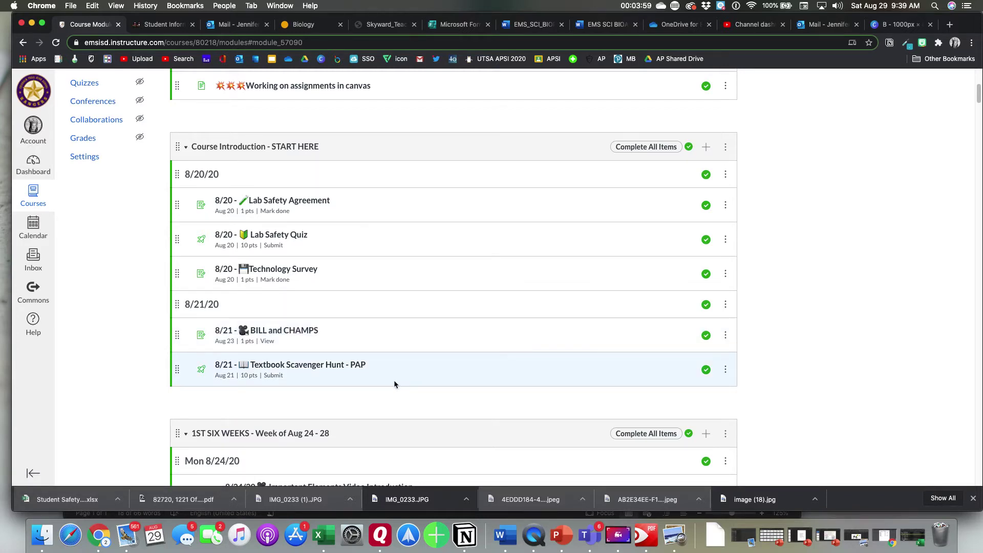
pyautogui.scroll(-3, 394, 380)
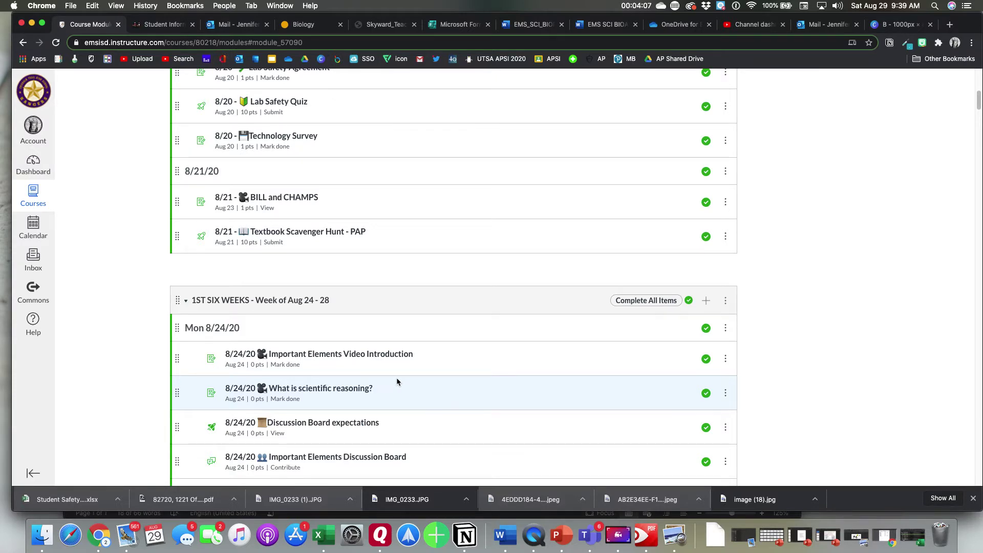
pyautogui.scroll(3, 397, 380)
pyautogui.scroll(6, 396, 381)
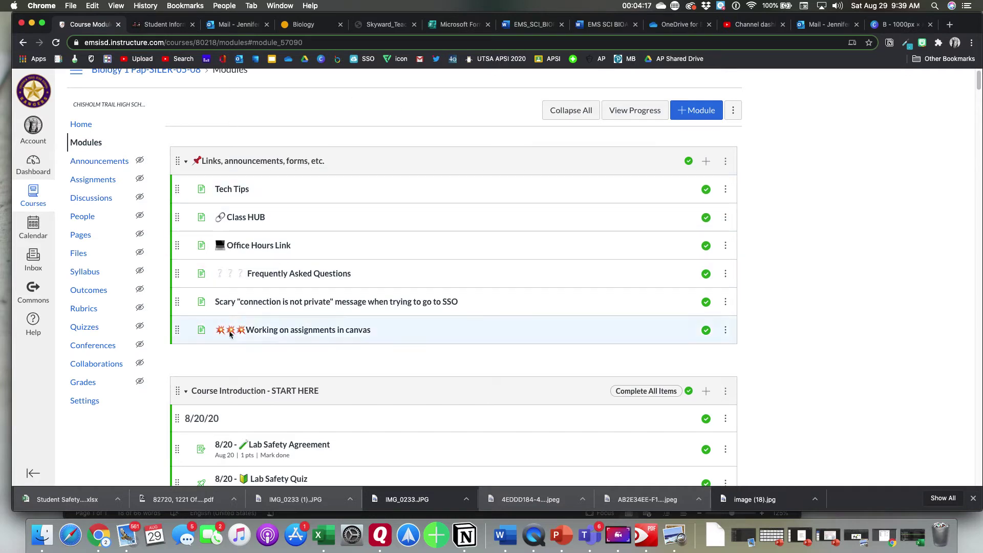
# - Open the Tech Tips page from the pinned links module and look through its app and textbook help links
pyautogui.click(230, 195)
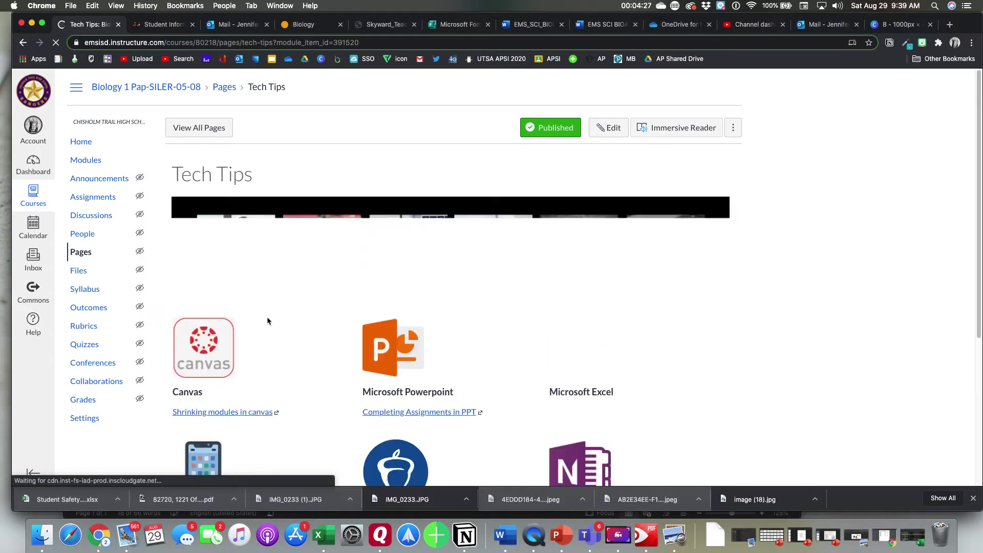
pyautogui.scroll(-3, 346, 353)
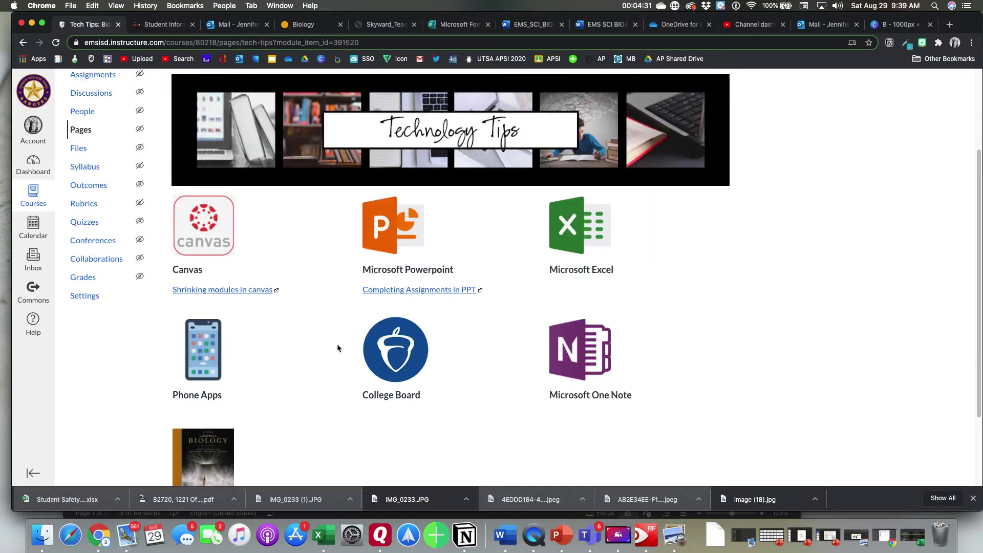
pyautogui.scroll(-2, 394, 336)
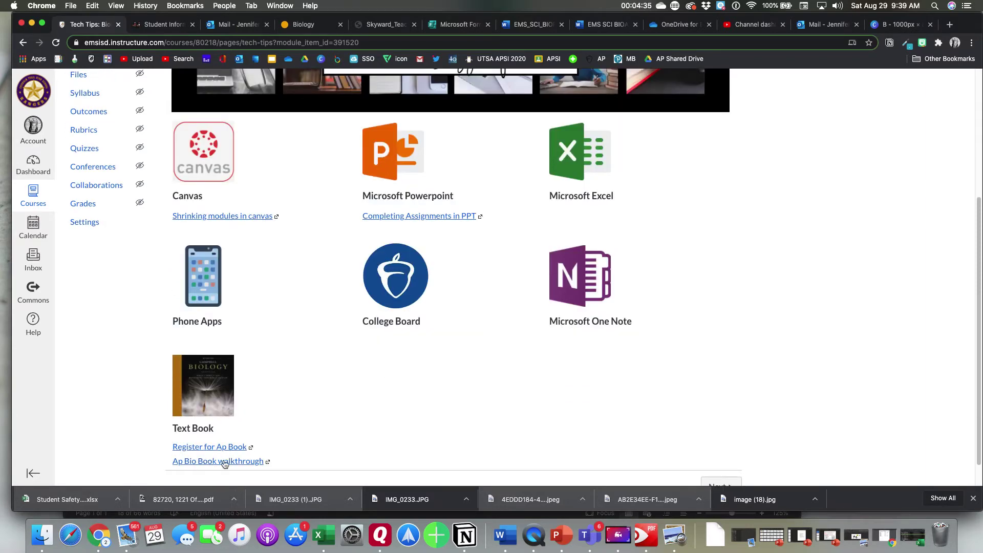
pyautogui.scroll(5, 287, 283)
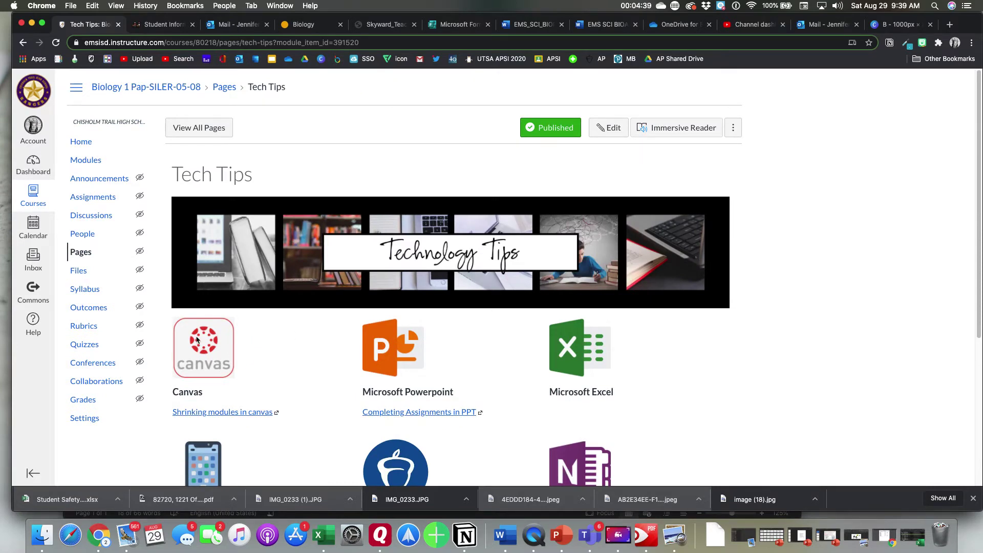
# - Return to the modules list and open the Class HUB page to view its resource buttons
pyautogui.click(23, 43)
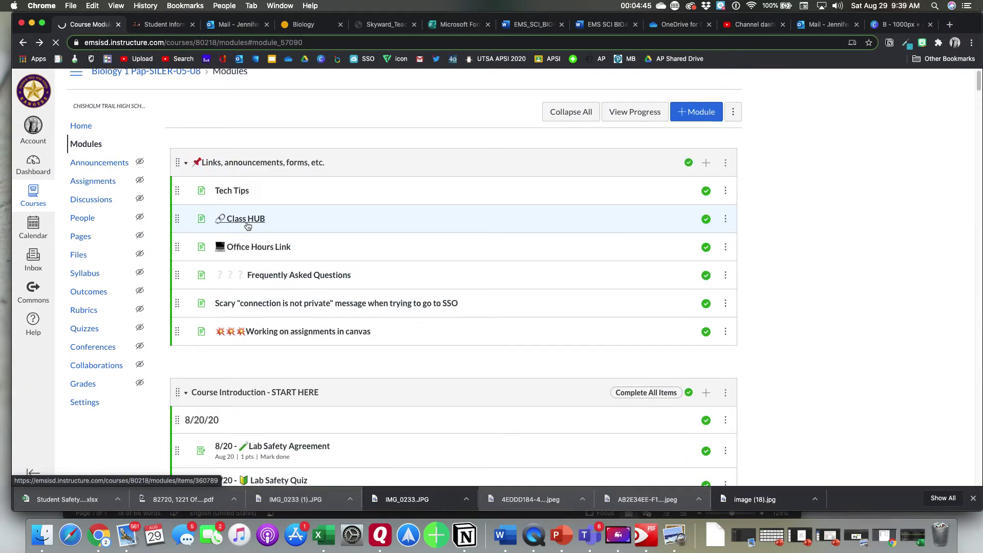
pyautogui.click(247, 223)
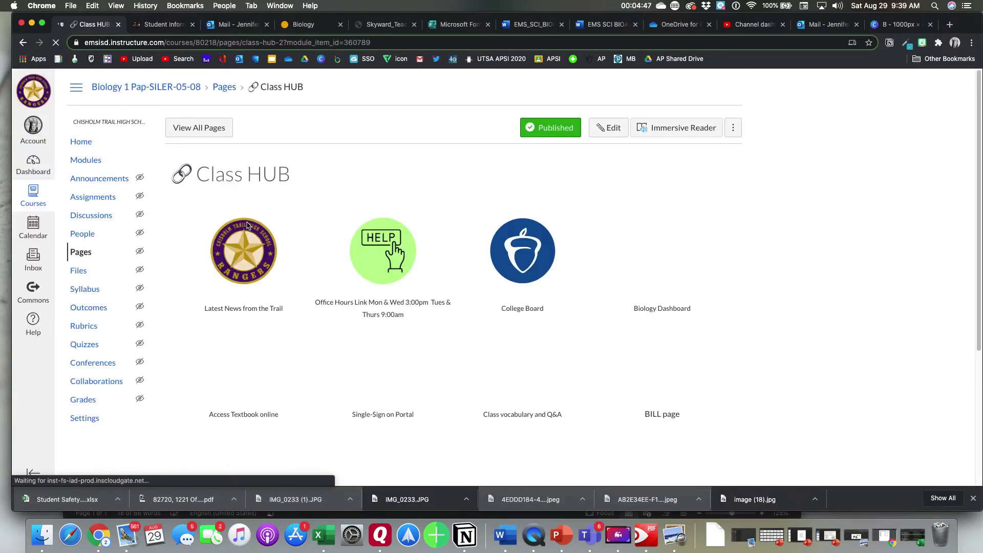
pyautogui.scroll(-5, 384, 328)
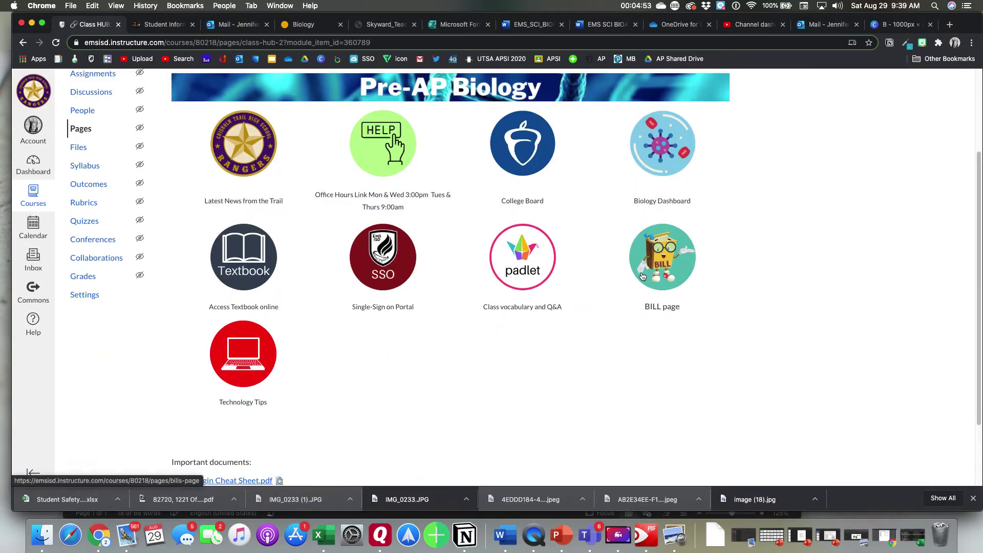
# - Open the BILL page from the Class HUB and read its instructions and notebook page order
pyautogui.click(661, 272)
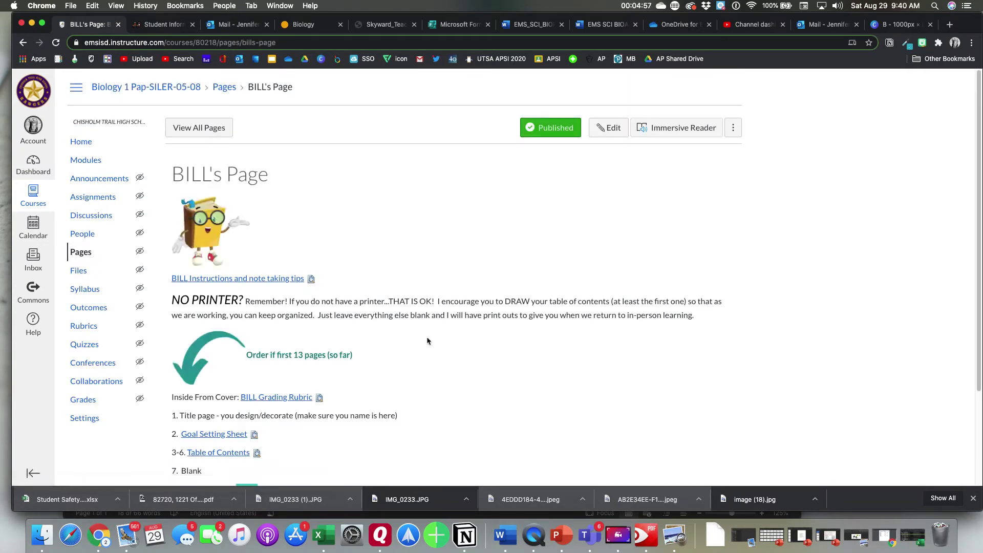
pyautogui.scroll(-3, 425, 337)
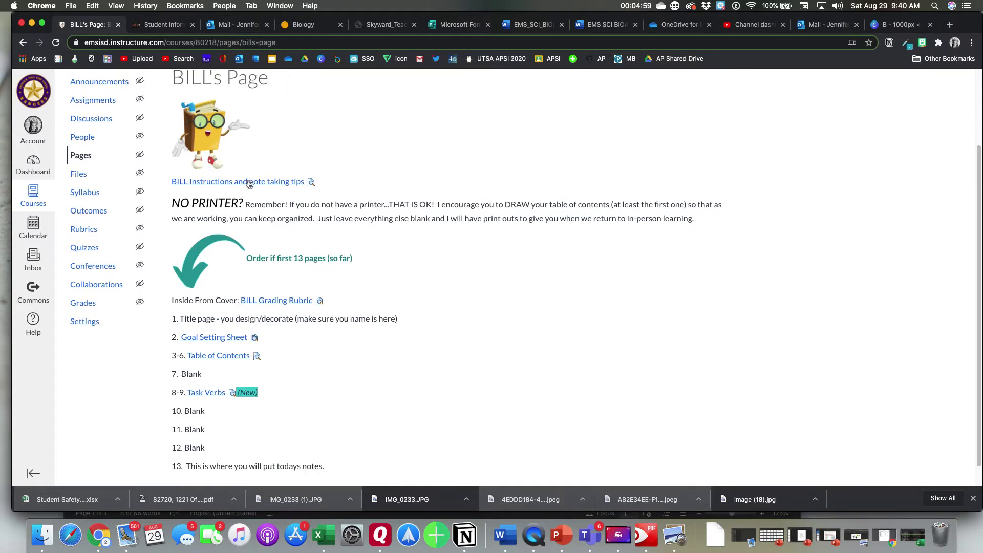
pyautogui.scroll(-1, 328, 328)
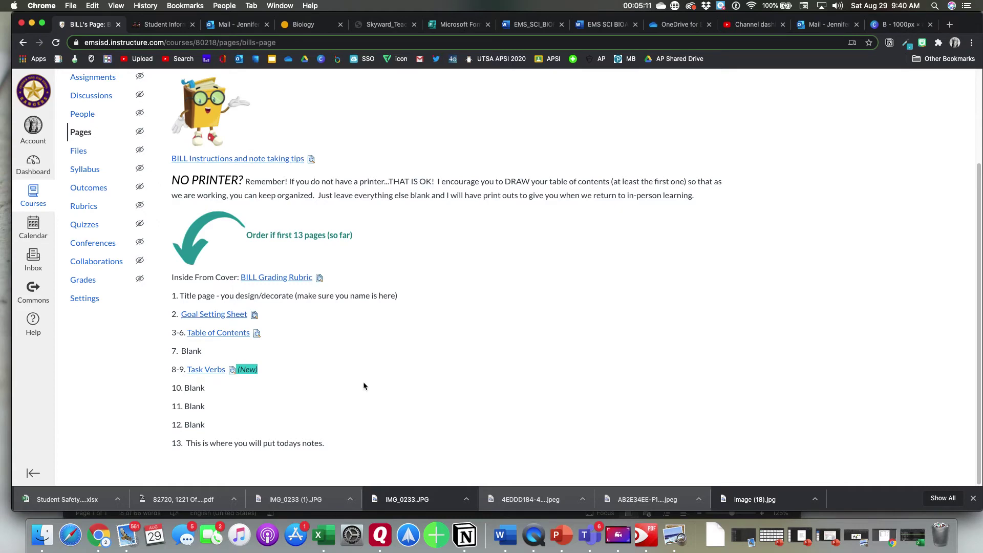
pyautogui.scroll(5, 363, 382)
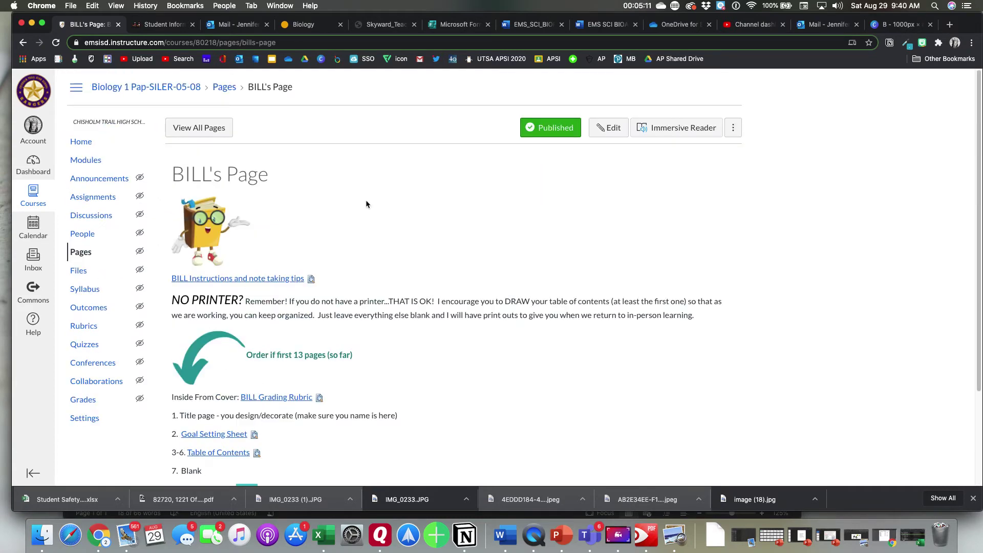
# - Go back through the Class HUB to the modules list and examine its modules down to the Aug 24 - 28 daily assignments
pyautogui.click(23, 43)
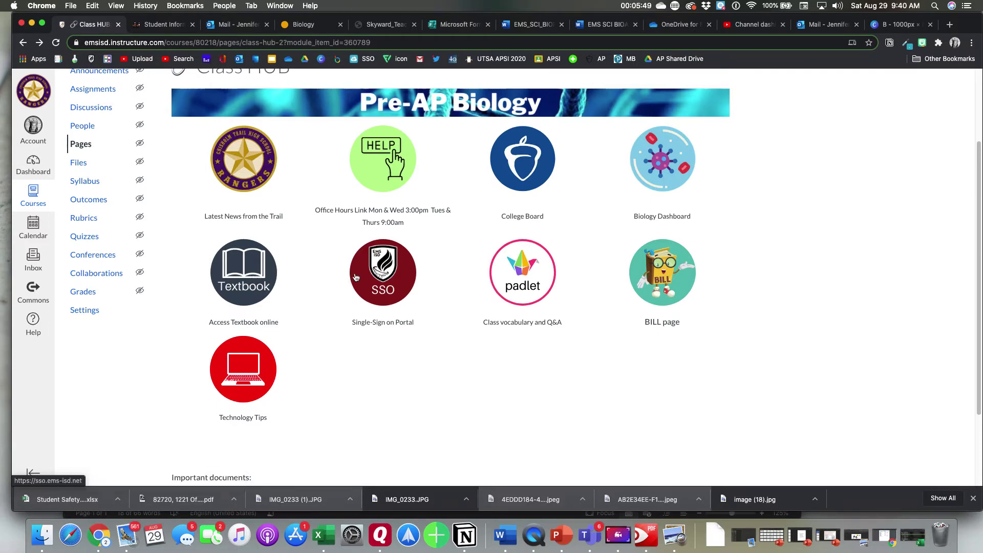
pyautogui.scroll(3, 299, 306)
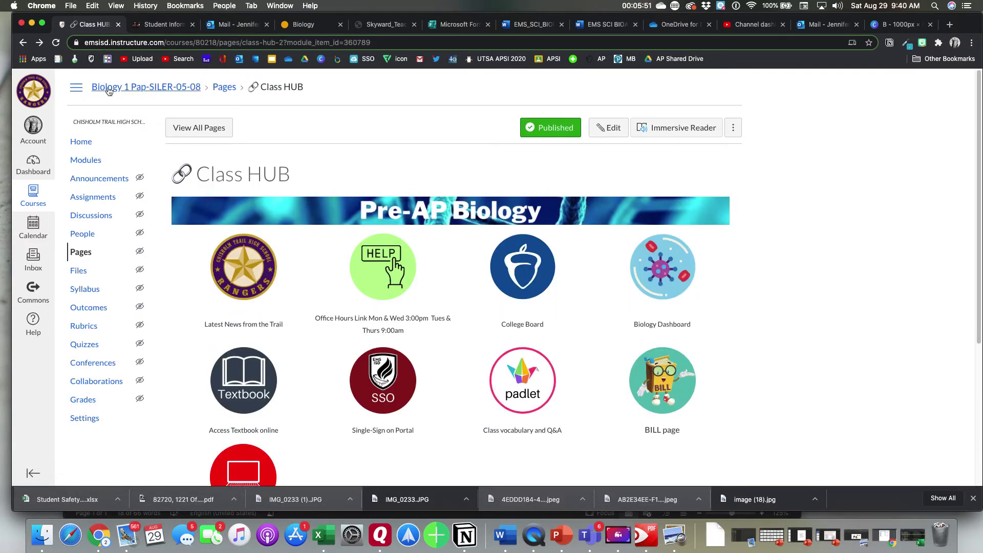
pyautogui.click(26, 42)
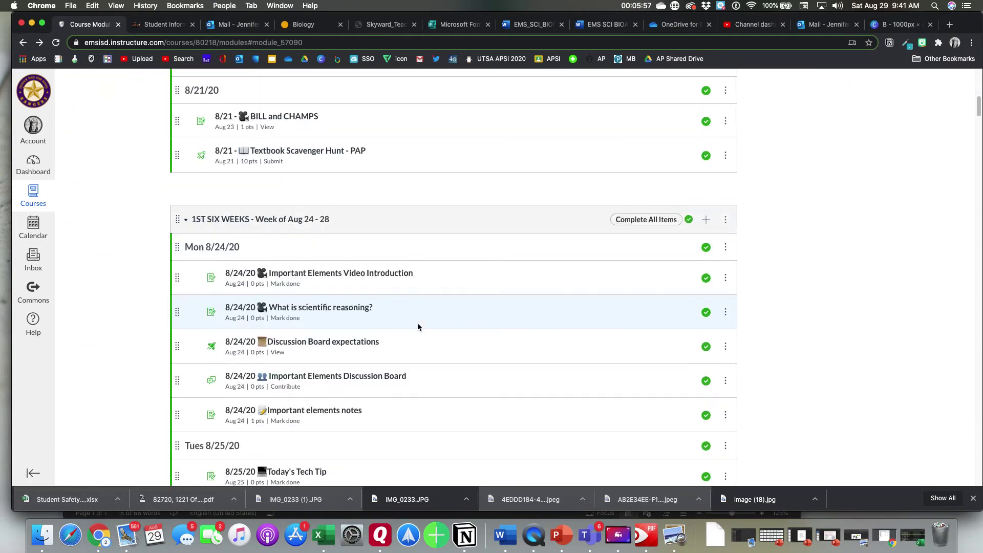
pyautogui.scroll(10, 382, 298)
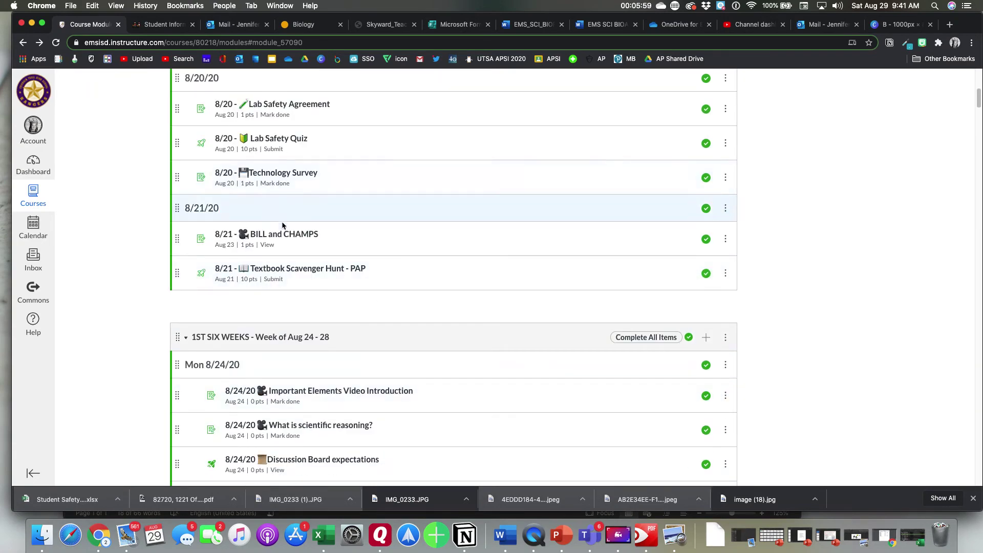
pyautogui.scroll(5, 292, 227)
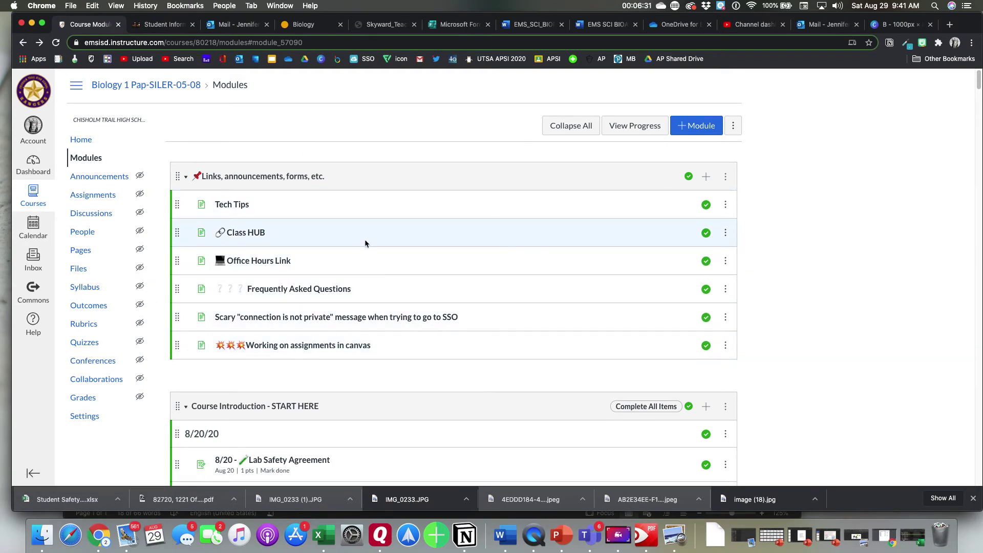
pyautogui.scroll(-7, 425, 395)
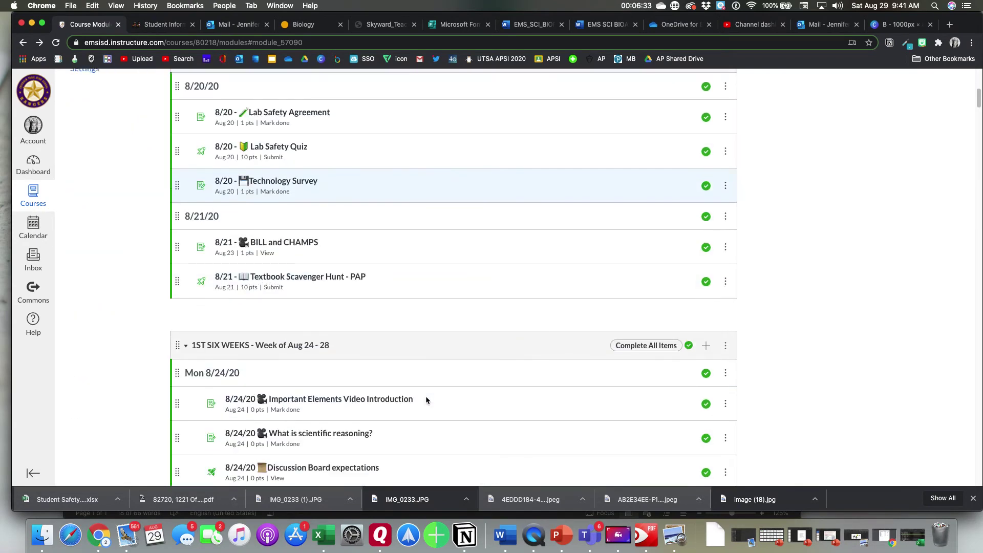
pyautogui.scroll(-4, 425, 395)
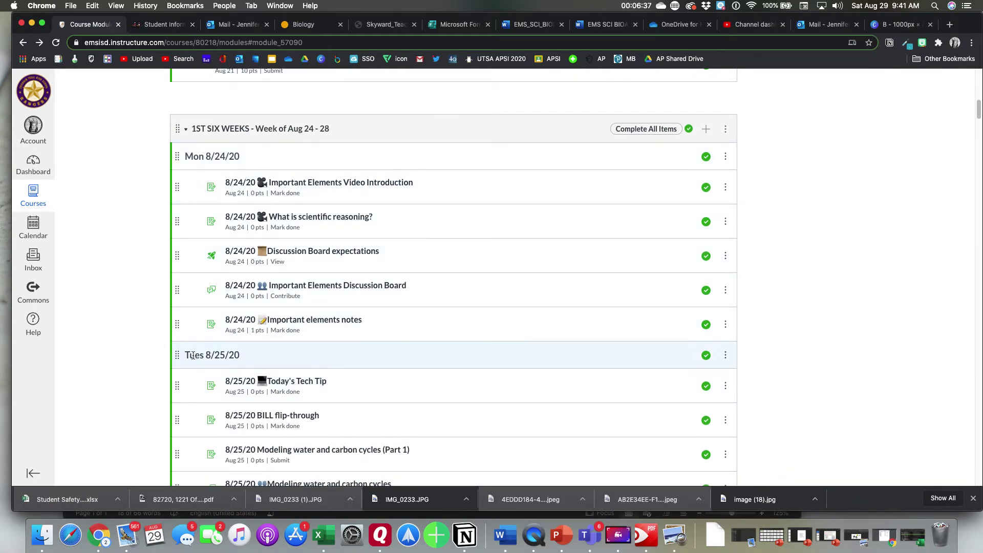
# - Examine the Aug 24 - 28 assignments day by day, and review the pinned links and Course Introduction modules above them
pyautogui.scroll(-6, 194, 358)
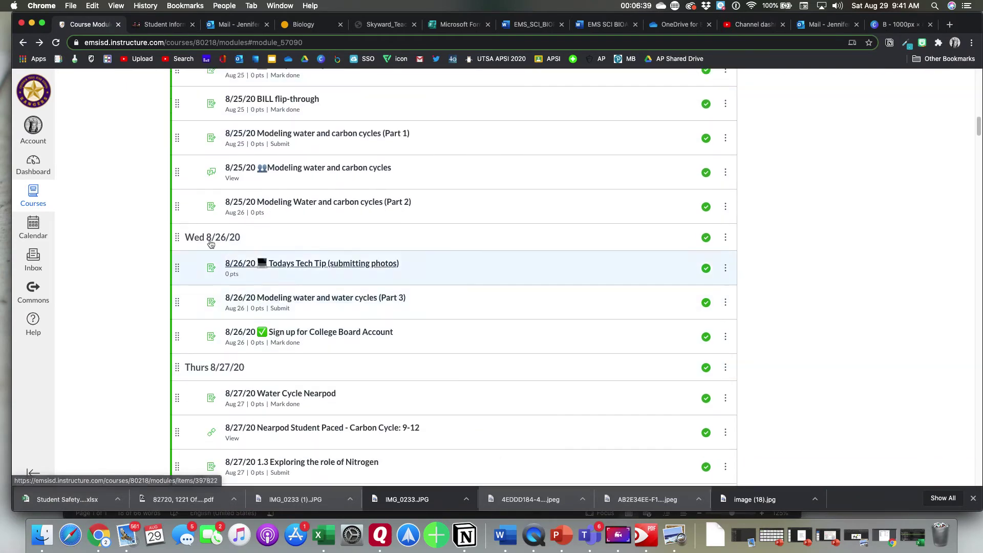
pyautogui.scroll(-3, 213, 380)
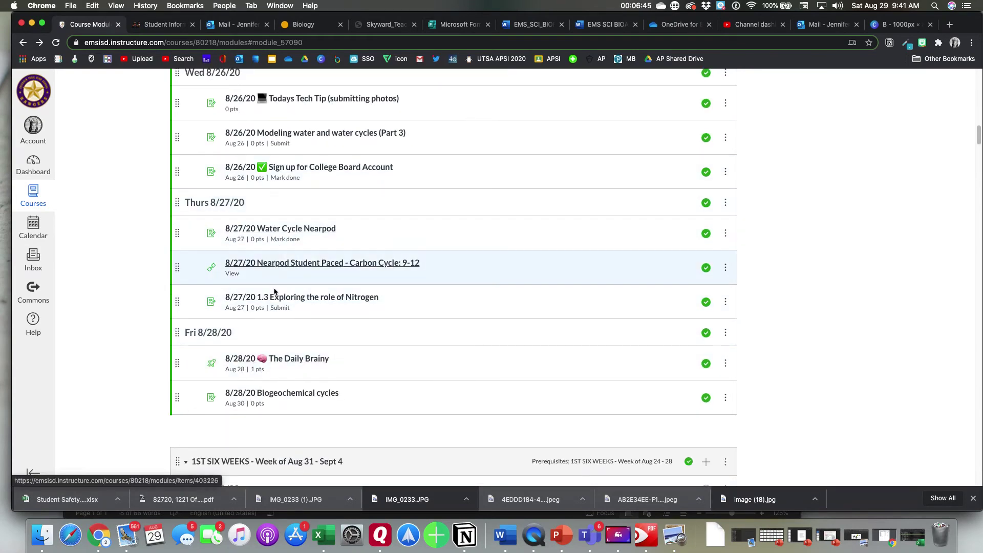
pyautogui.scroll(1, 460, 351)
pyautogui.scroll(3, 459, 350)
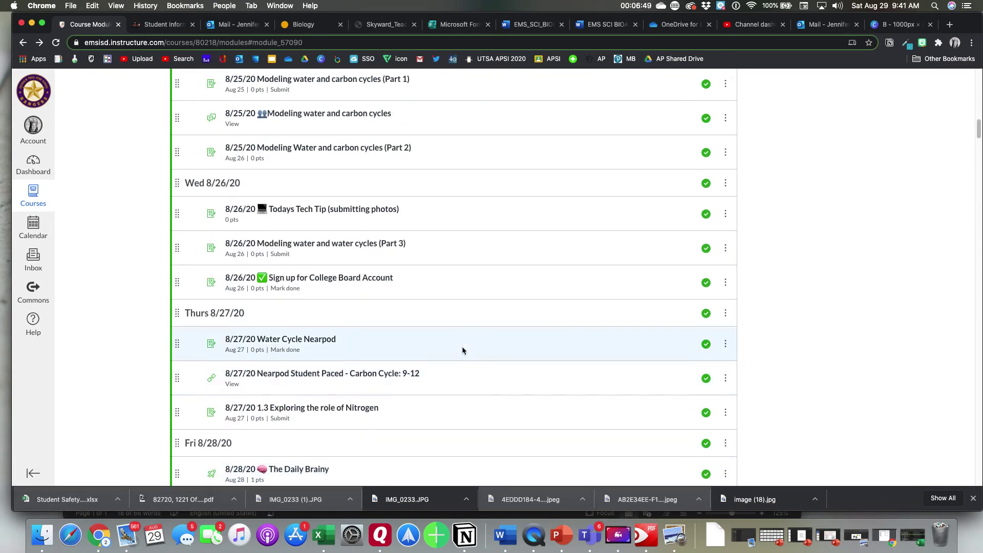
pyautogui.scroll(1, 462, 350)
pyautogui.scroll(8, 462, 350)
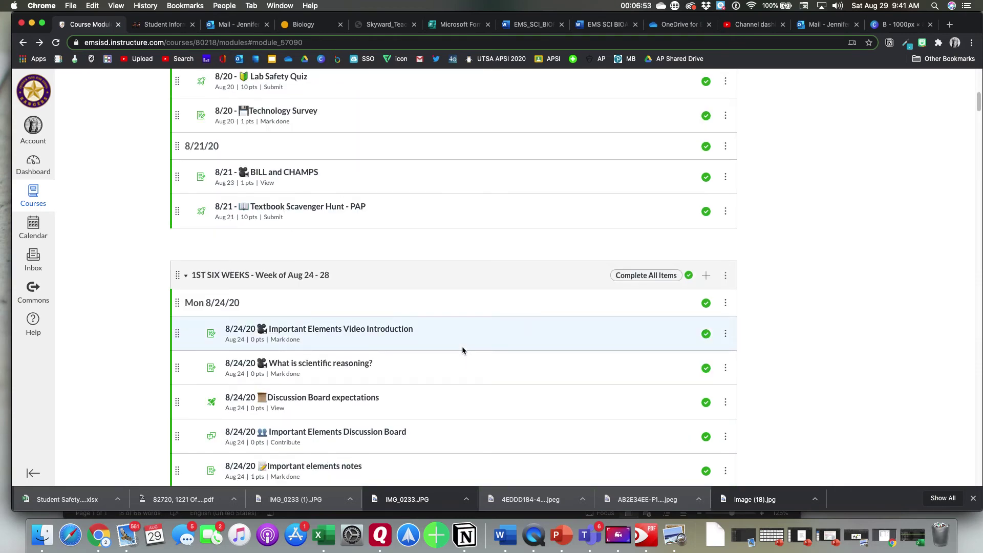
pyautogui.scroll(10, 463, 350)
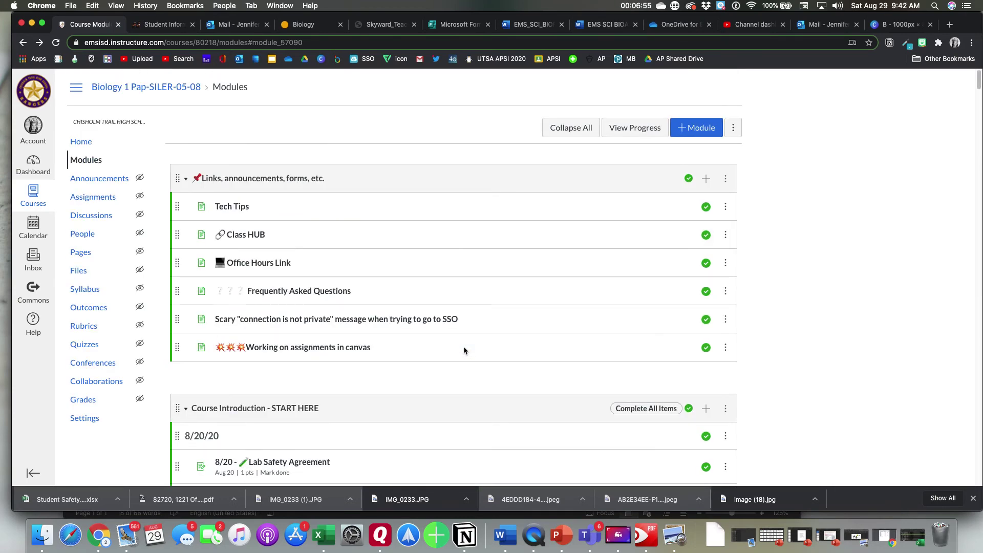
pyautogui.scroll(-5, 465, 350)
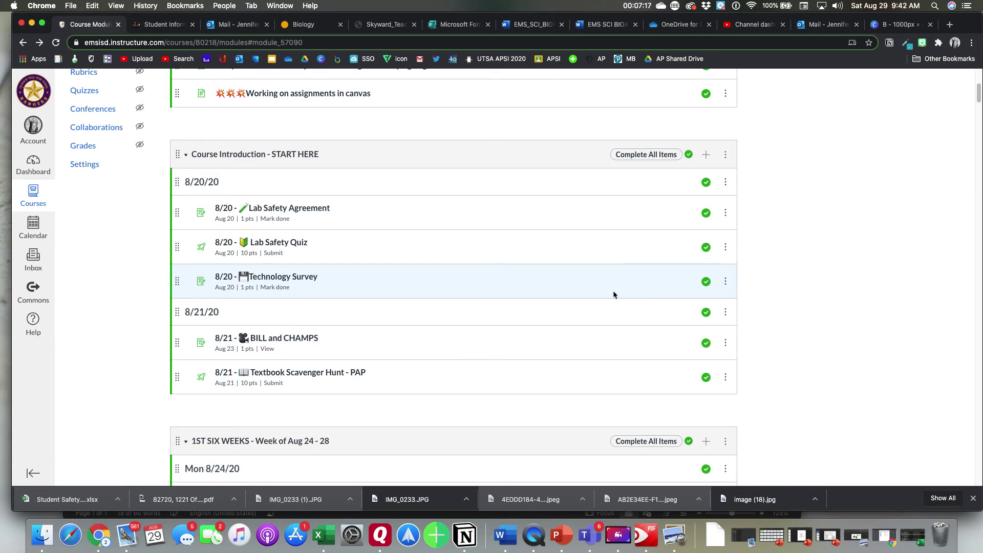
pyautogui.scroll(5, 485, 322)
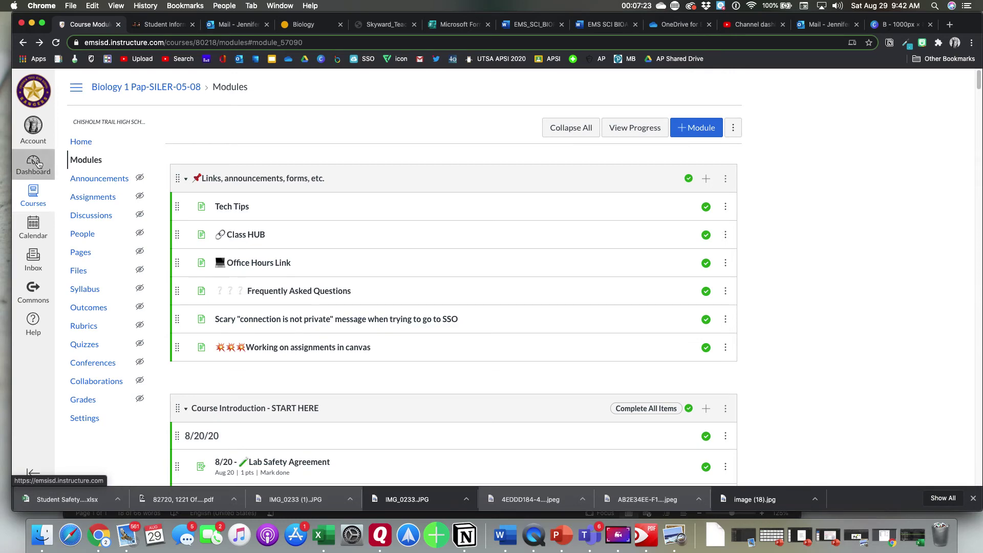
# - From the course home page, open the announcement about using the right view in Canvas, and return to the home page
pyautogui.click(81, 141)
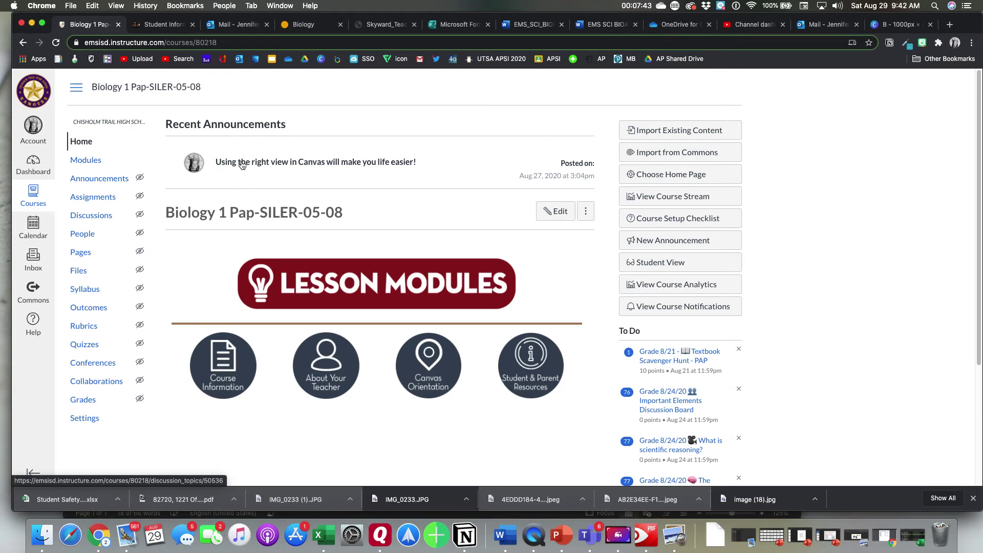
pyautogui.click(311, 161)
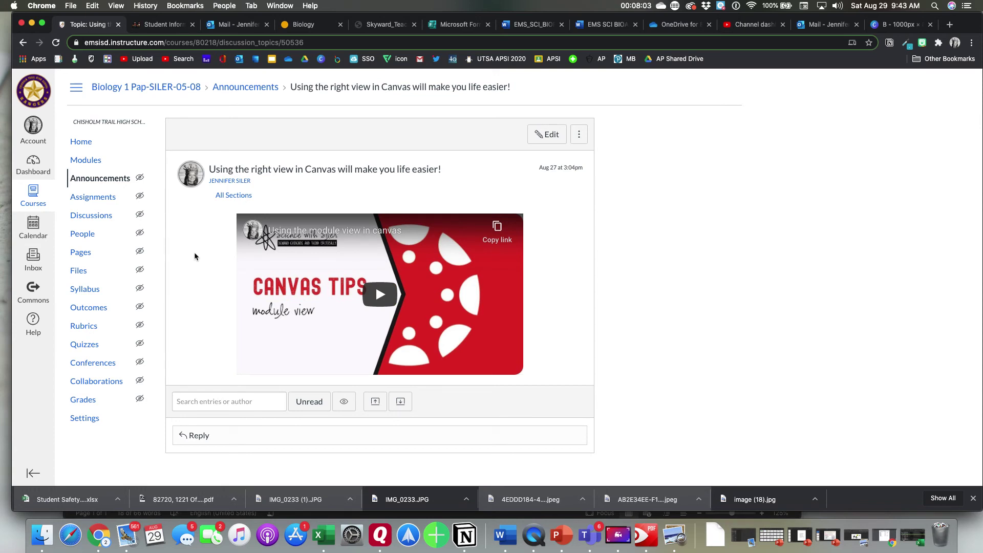
pyautogui.click(81, 141)
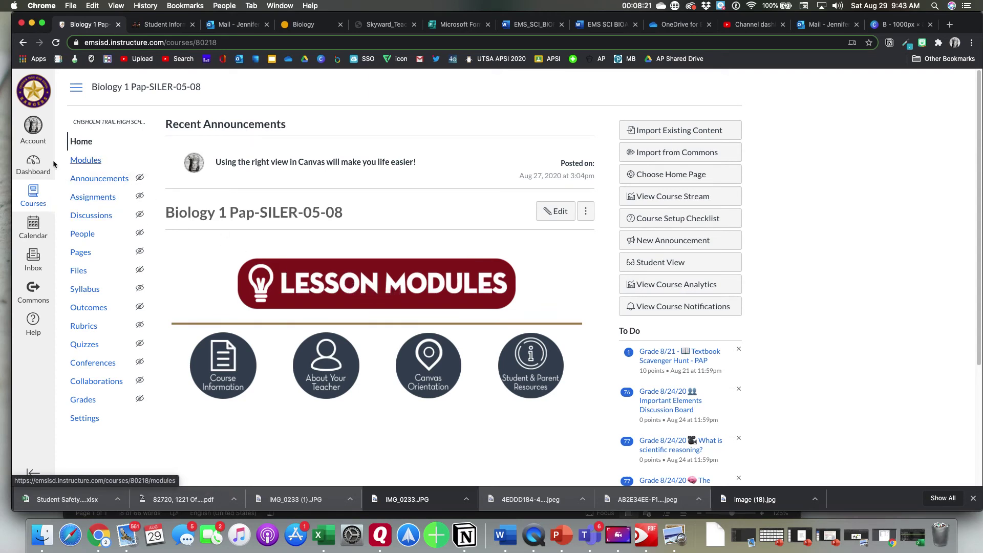
# - Switch through the AP Biology 2 course and the CTHS Campus Hub, and return to the Biology 1 Pap course
pyautogui.click(32, 201)
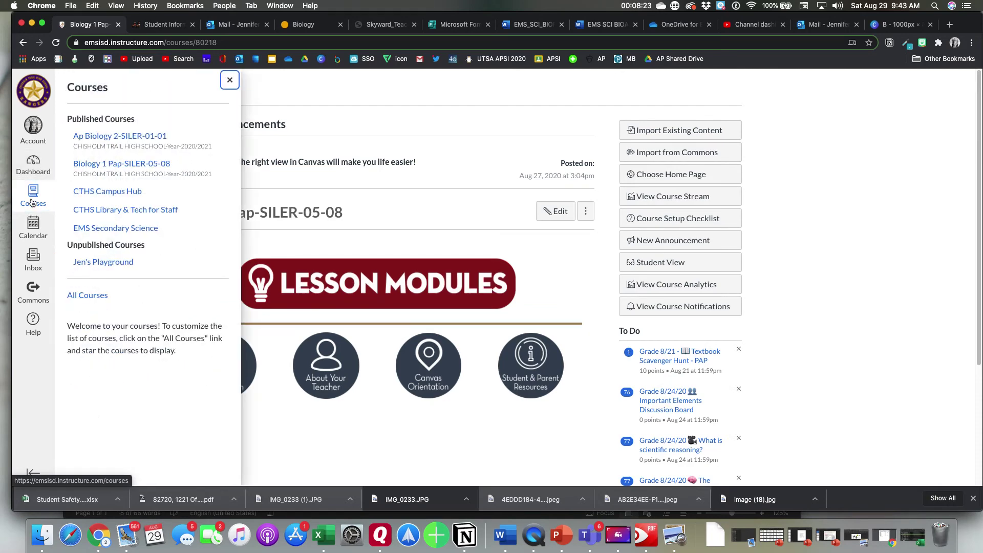
pyautogui.click(106, 136)
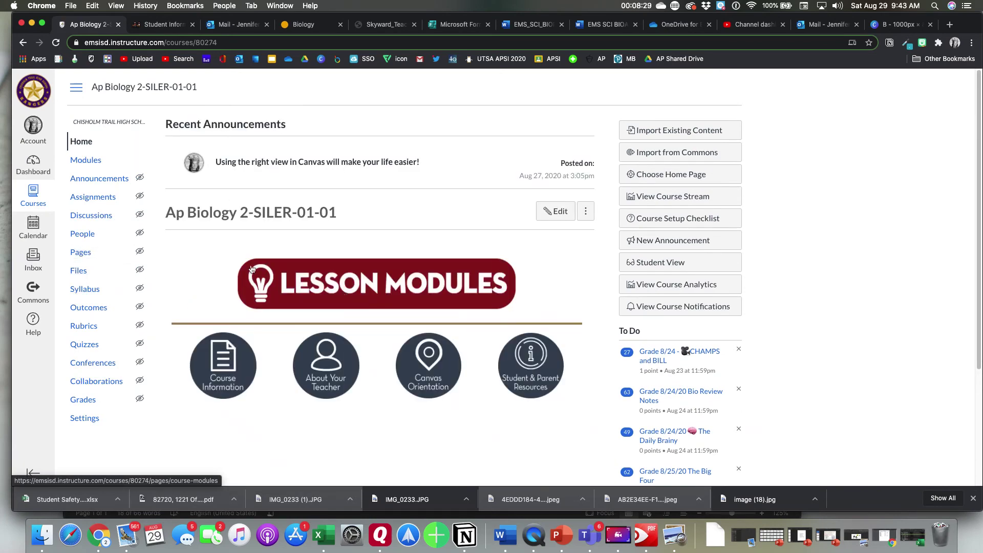
pyautogui.click(42, 201)
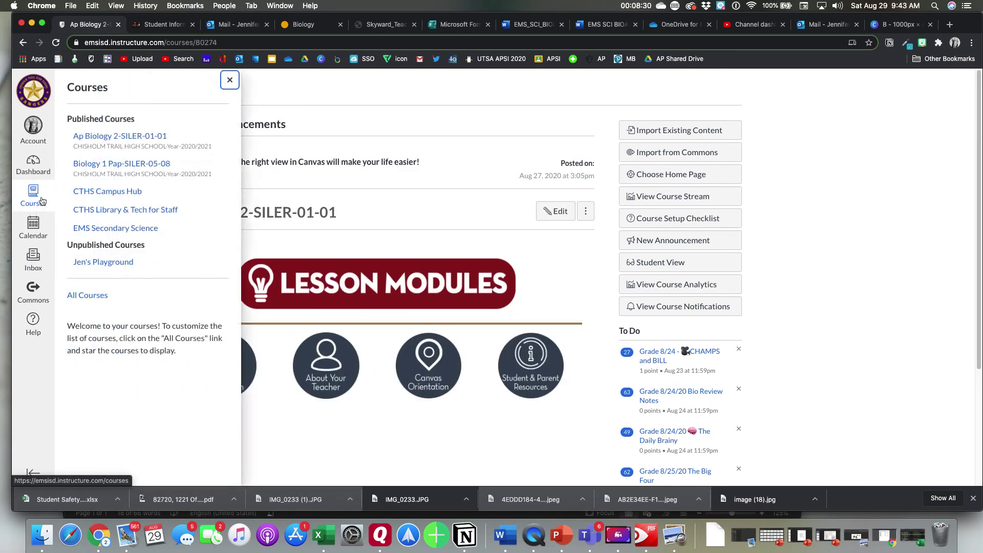
pyautogui.click(107, 191)
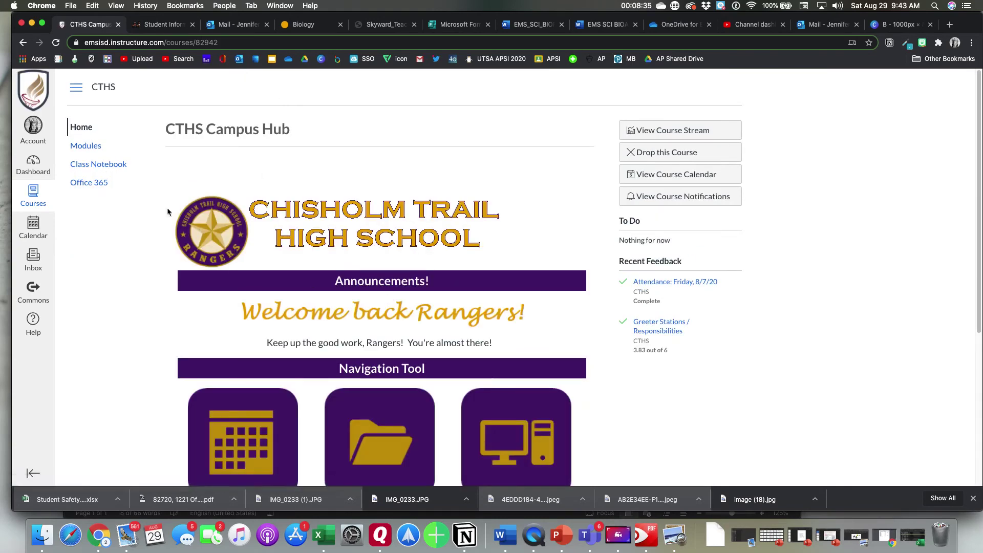
pyautogui.click(37, 203)
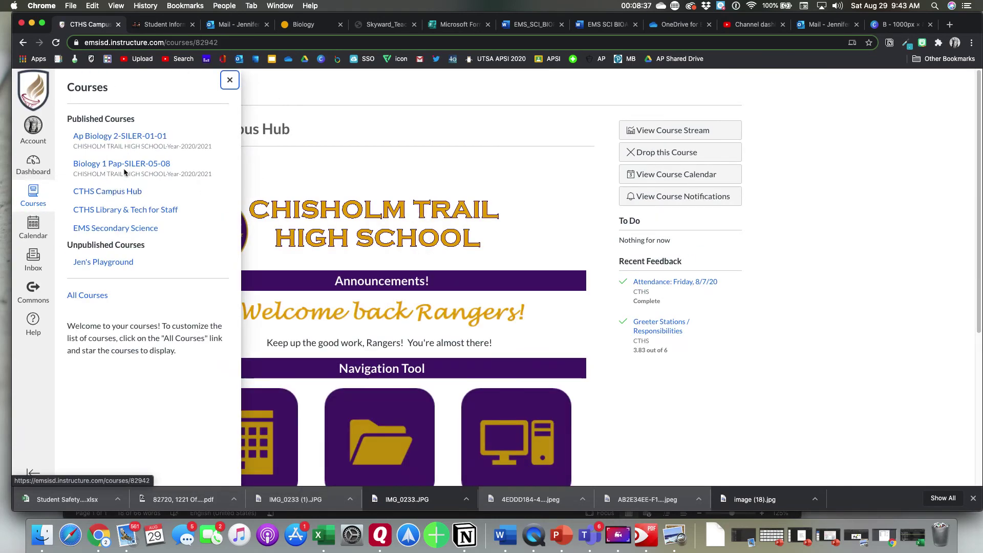
pyautogui.click(103, 167)
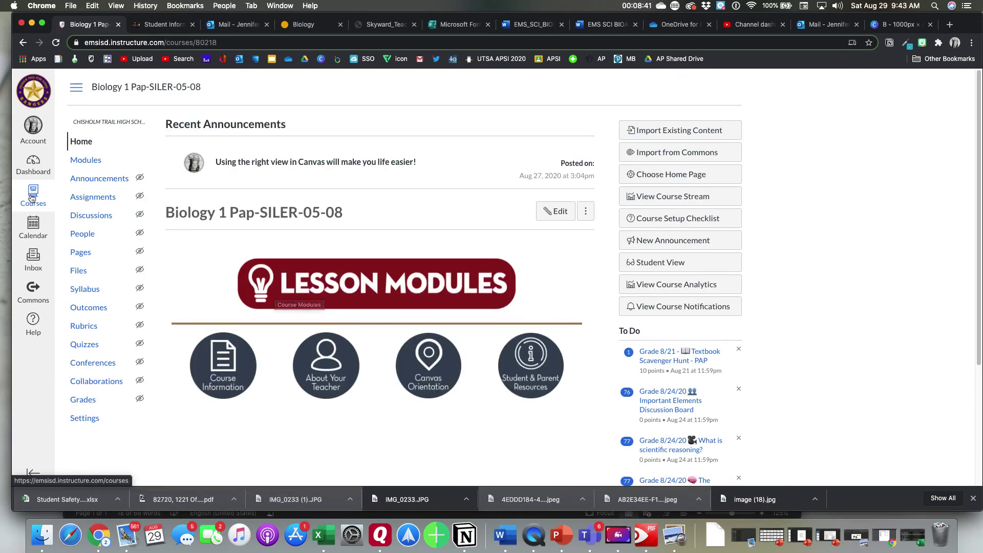
# - Open the August 2020 calendar, hide the AP Biology 2 course calendar, and look over the remaining assignments by date
pyautogui.click(35, 228)
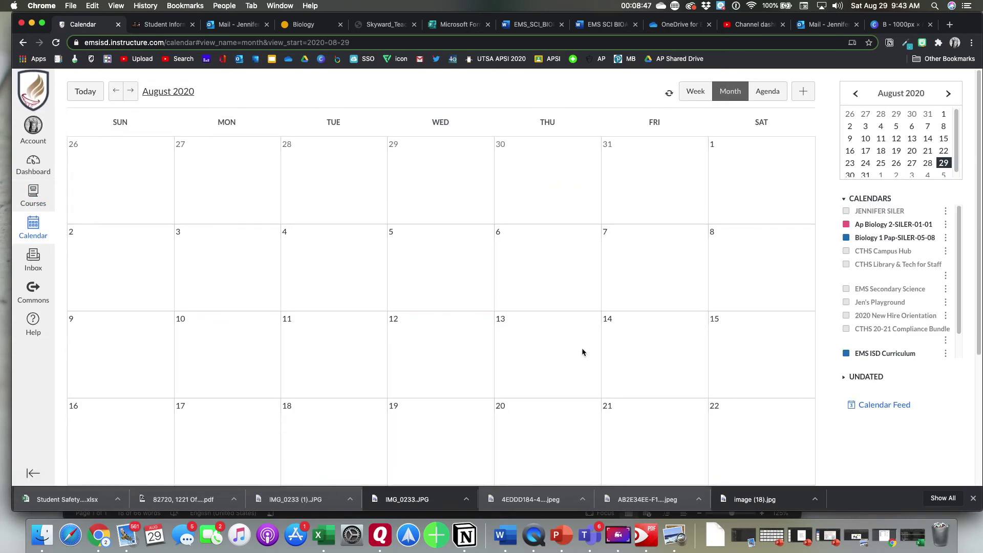
pyautogui.scroll(-2, 582, 351)
pyautogui.scroll(-5, 583, 350)
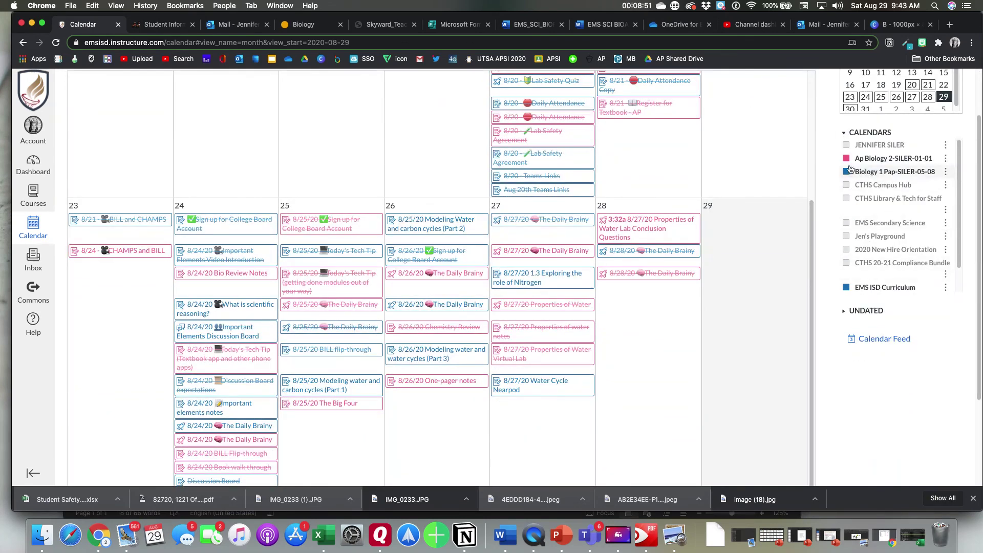
pyautogui.click(847, 160)
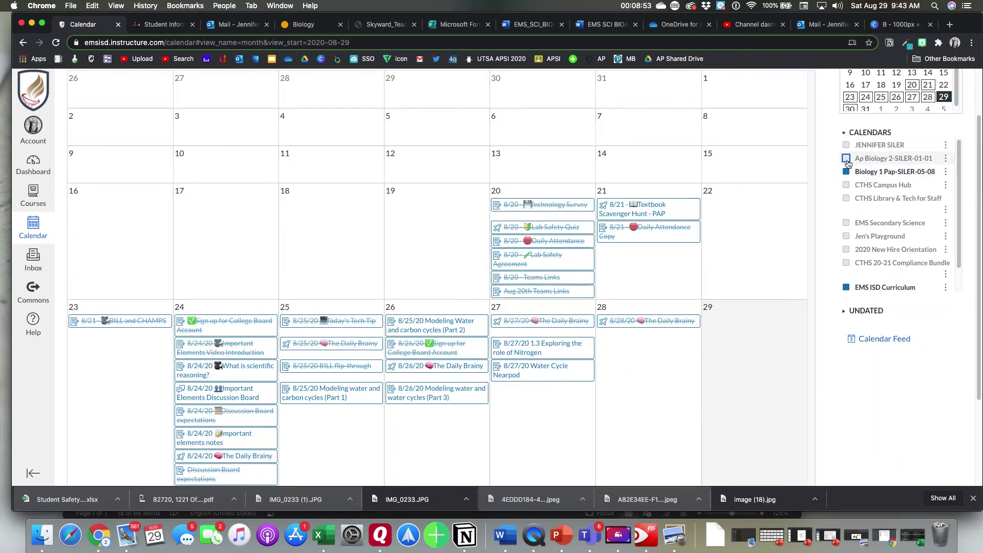
pyautogui.scroll(-2, 447, 401)
pyautogui.scroll(-1, 445, 400)
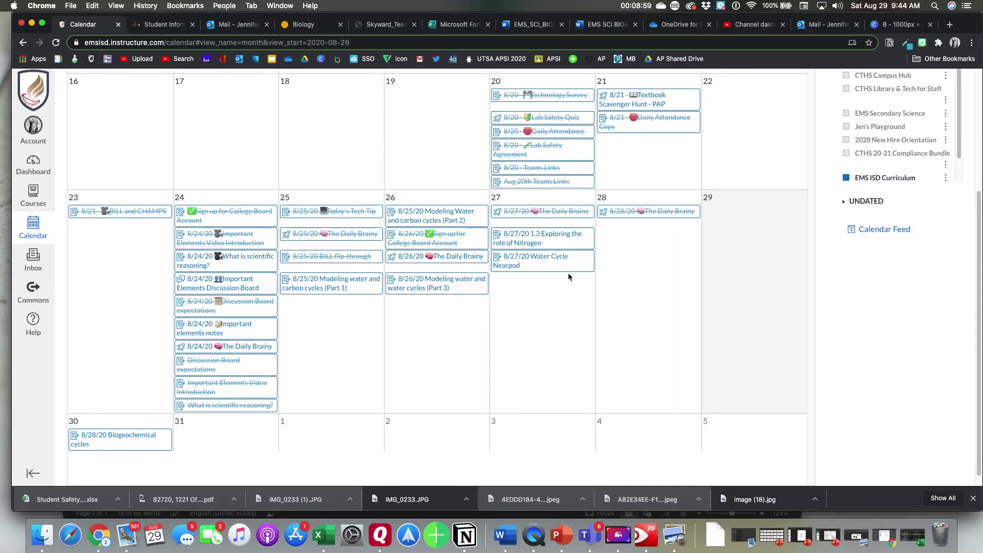
pyautogui.scroll(3, 412, 241)
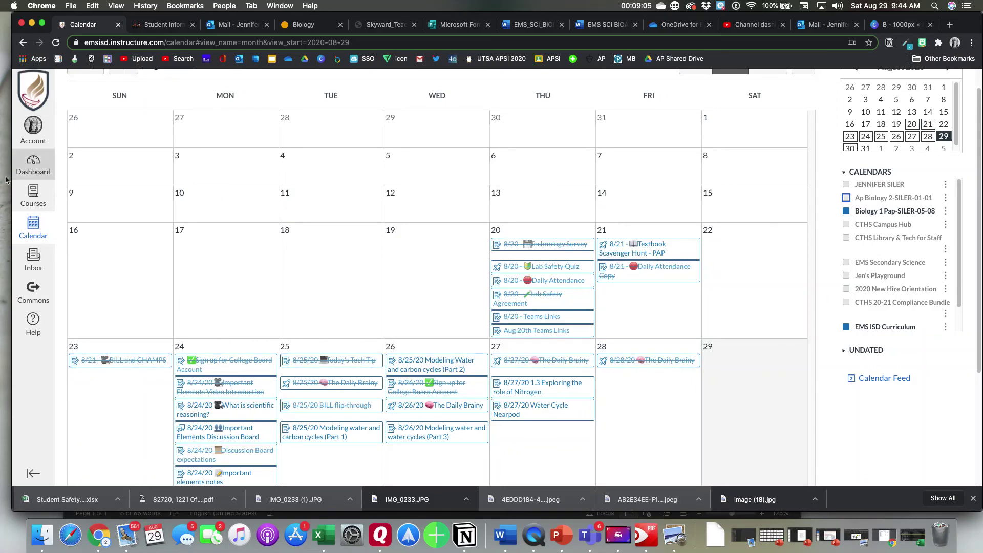
# - Return to the Biology 1 Pap course and open the Week of August 24 - 28 module through its lesson modules page
pyautogui.click(30, 203)
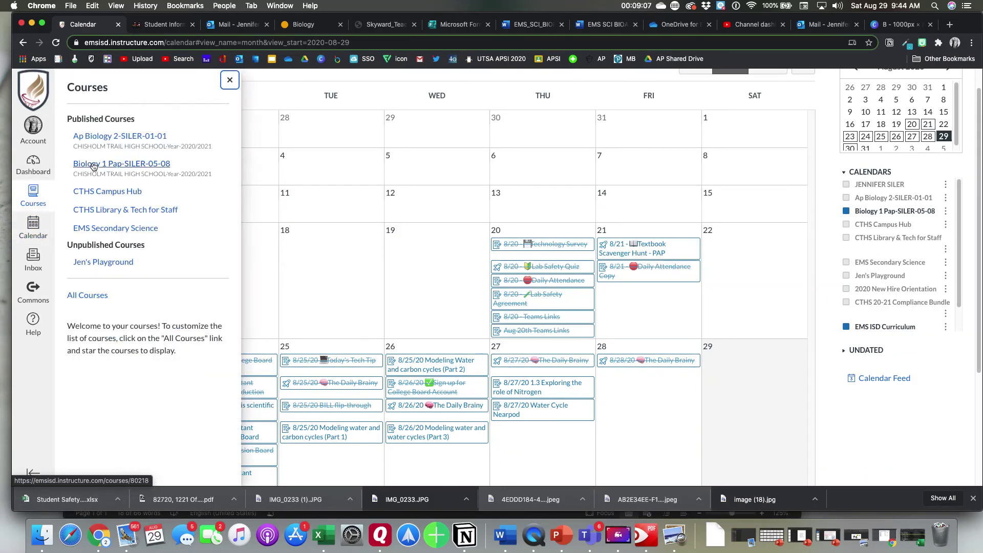
pyautogui.click(93, 165)
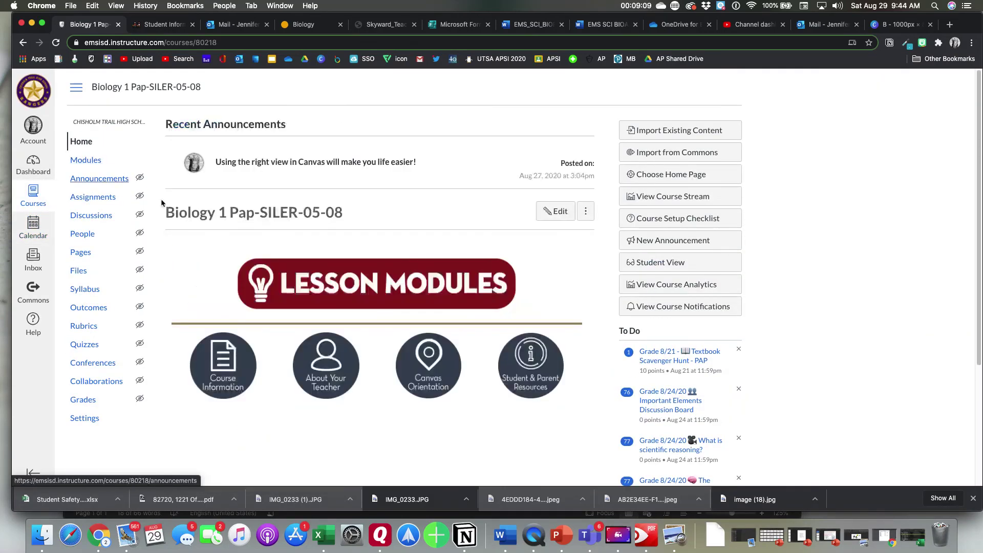
pyautogui.click(372, 295)
pyautogui.scroll(-1, 241, 353)
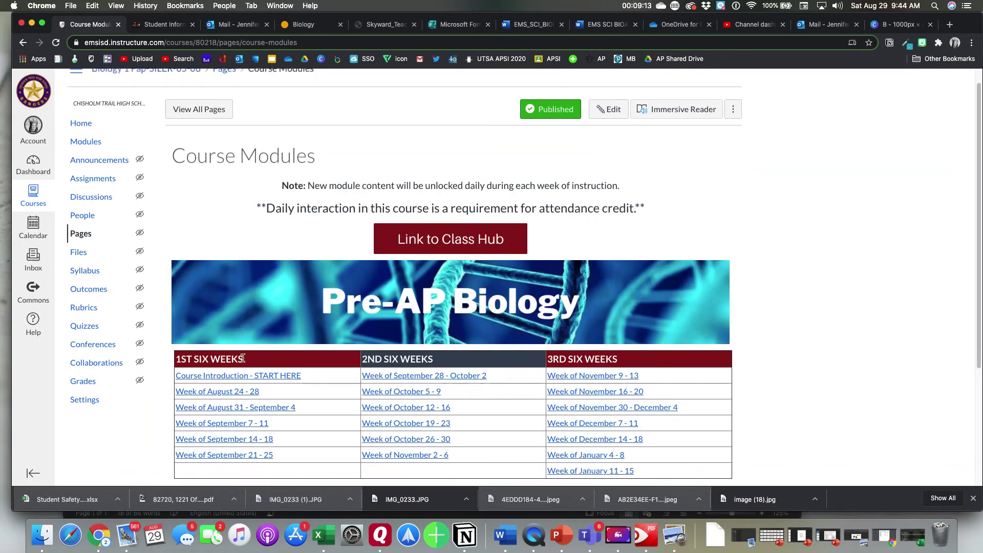
pyautogui.click(239, 389)
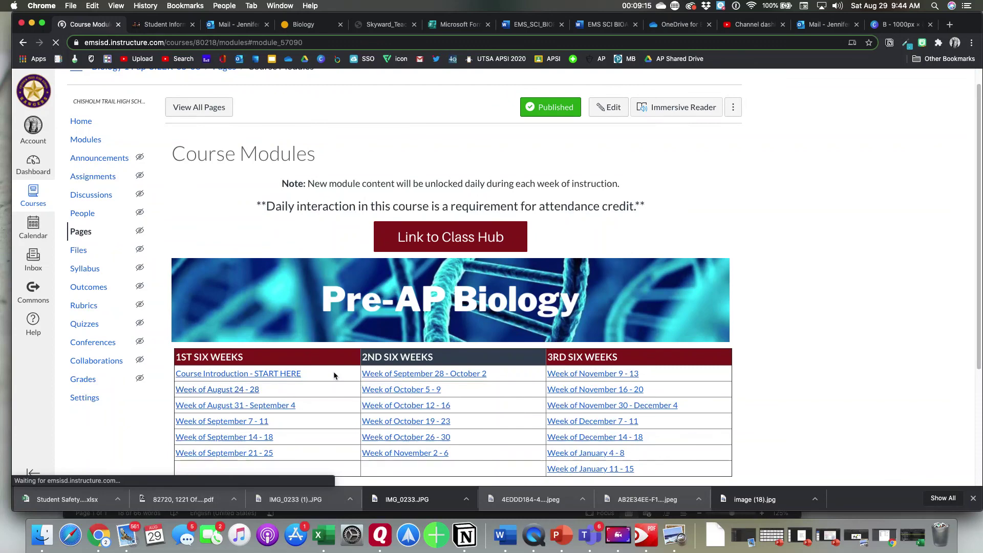
pyautogui.scroll(-15, 258, 374)
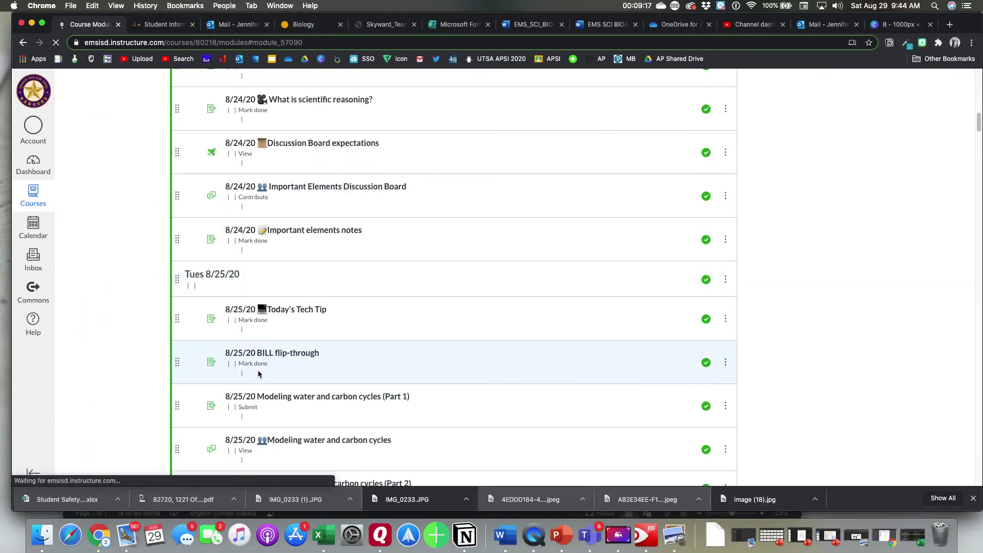